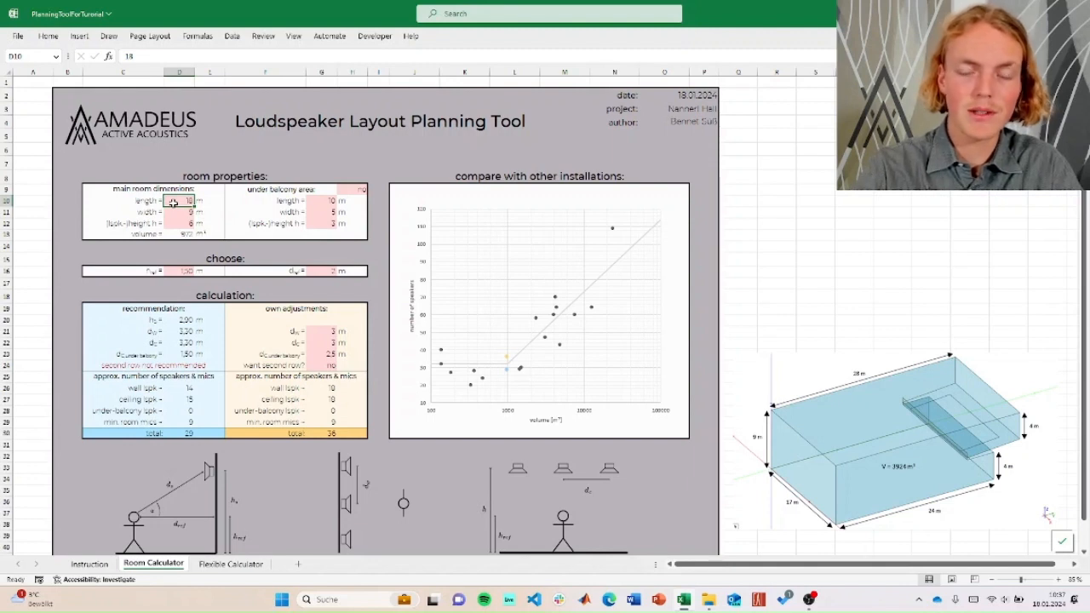
# - Set the main room dimensions to 25 m length, 17 m width and 8.5 m loudspeaker height
pyautogui.write('25')
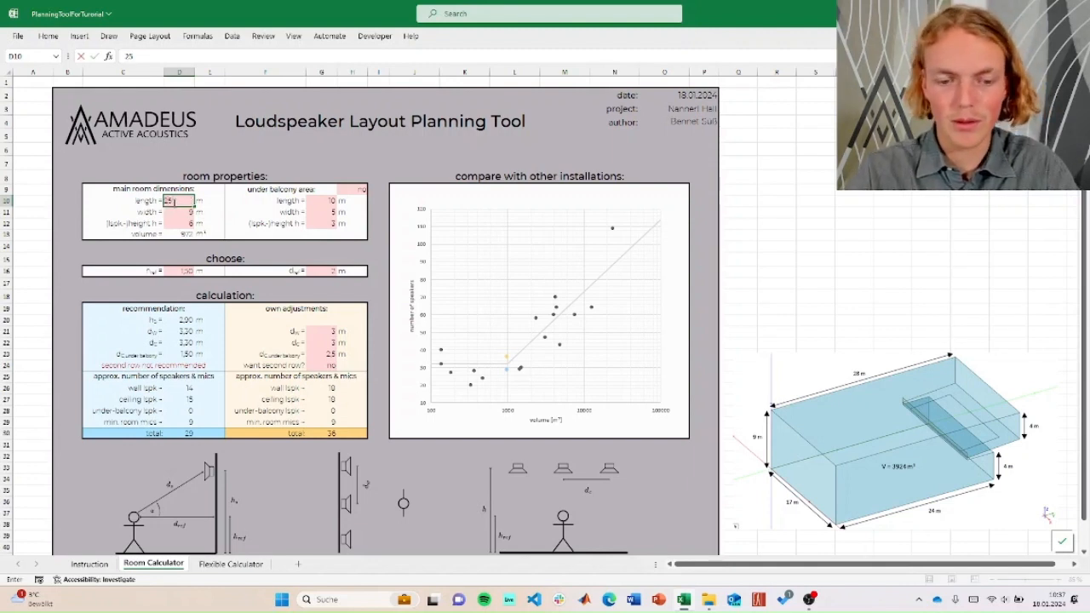
pyautogui.press('Return')
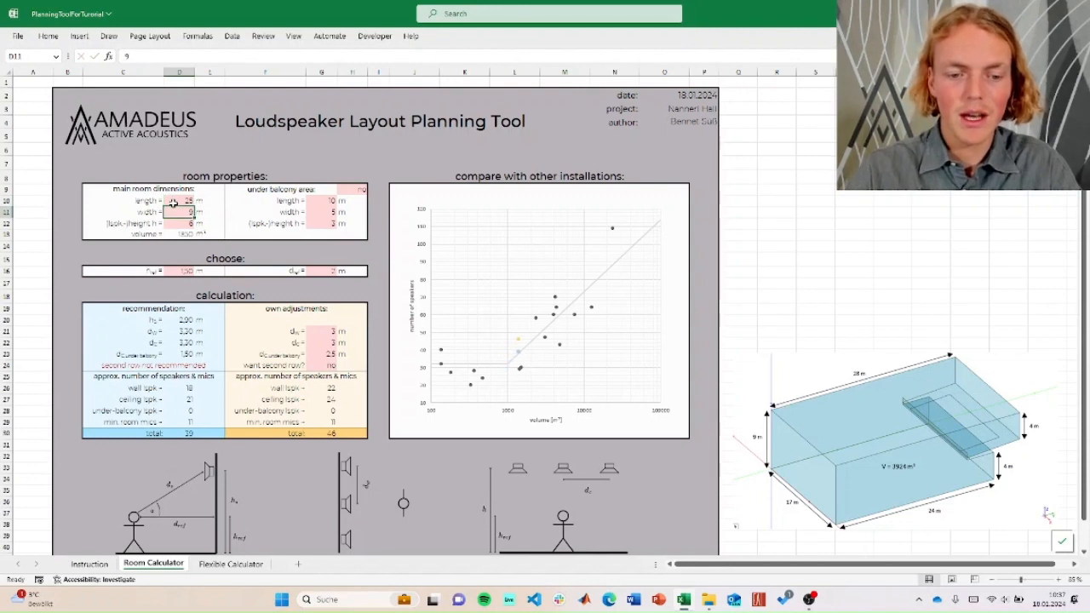
pyautogui.write('17')
pyautogui.press('Return')
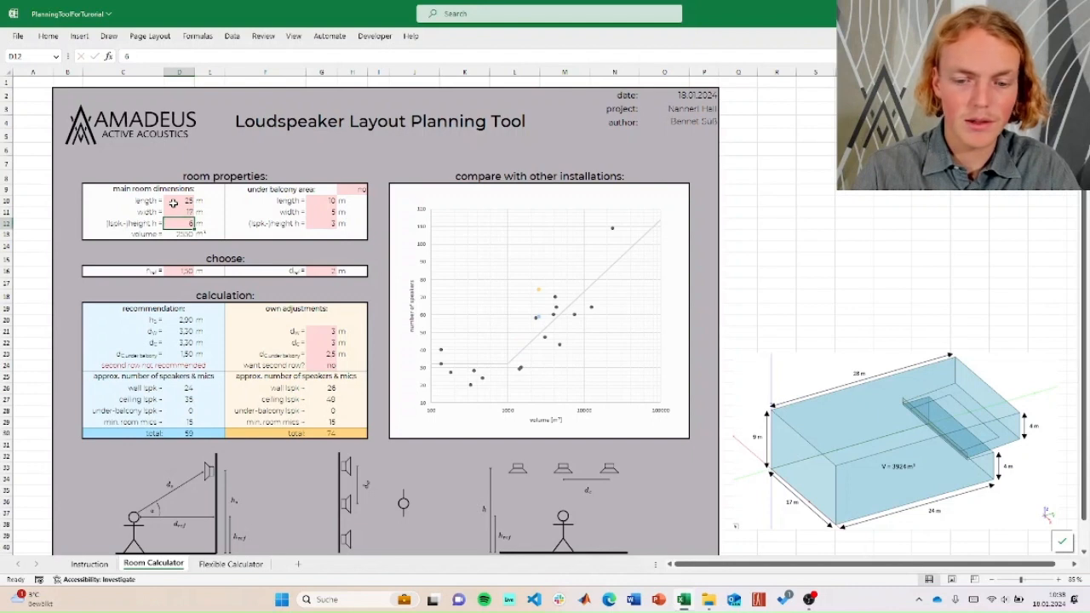
pyautogui.write('8,5')
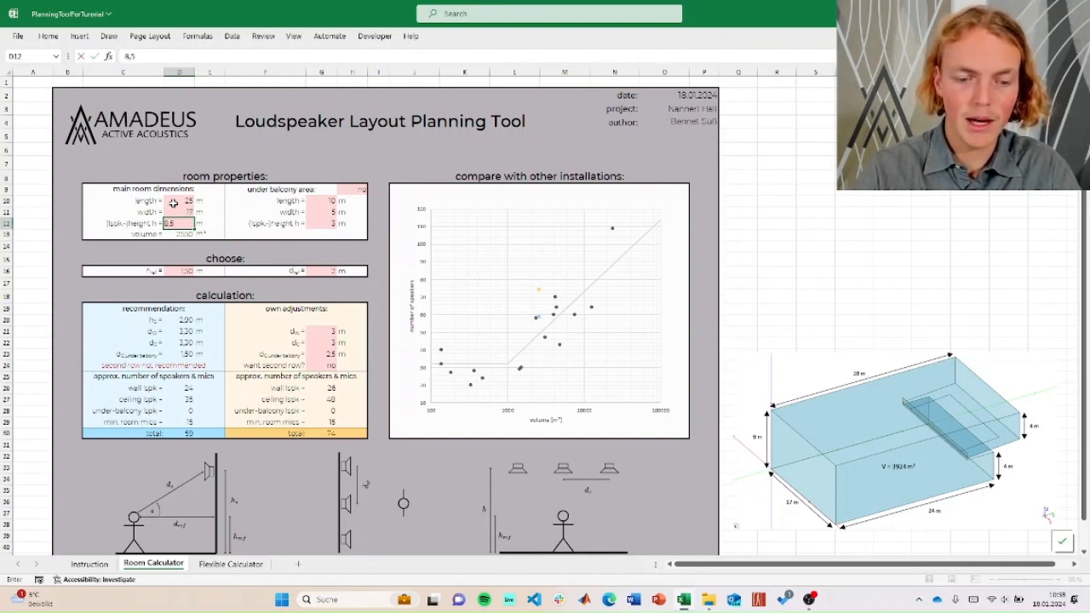
pyautogui.press('Return')
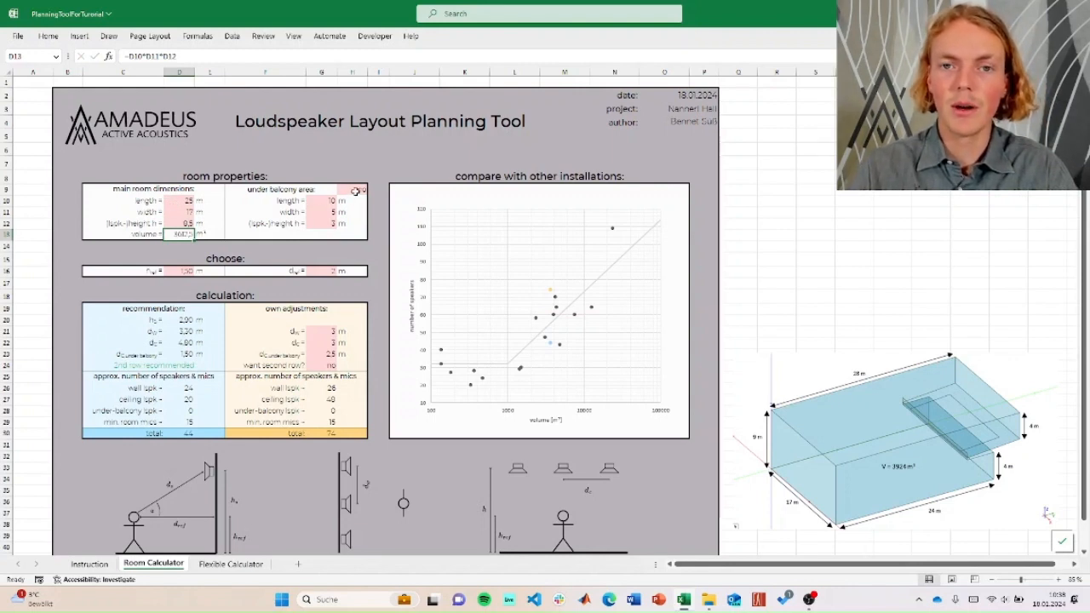
# - Include the under-balcony area and set its dimensions to 17 m length, 4 m width and 4 m loudspeaker height
pyautogui.click(355, 190)
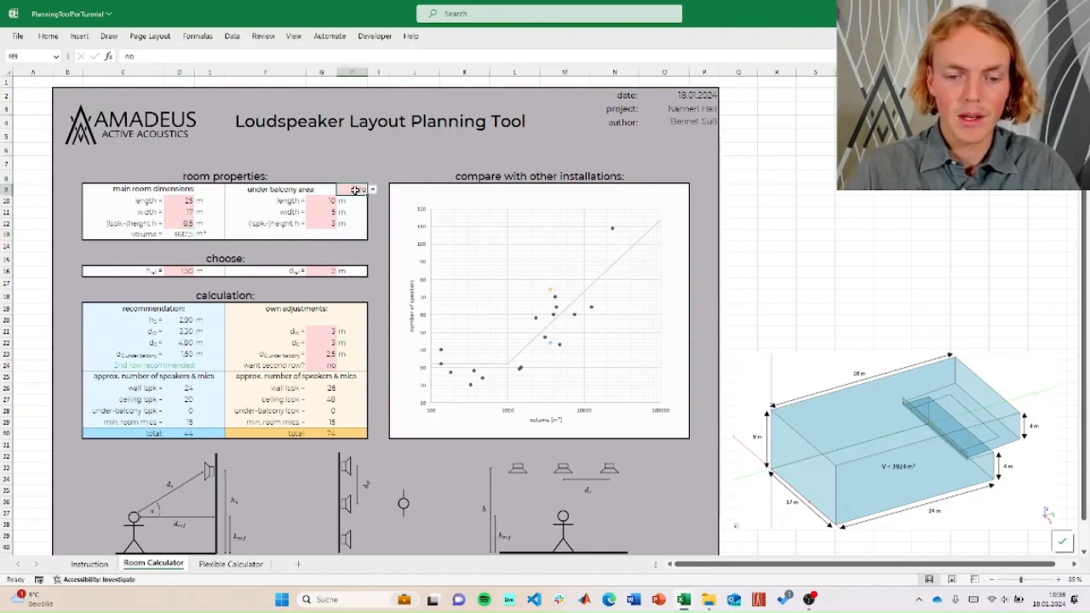
pyautogui.click(372, 190)
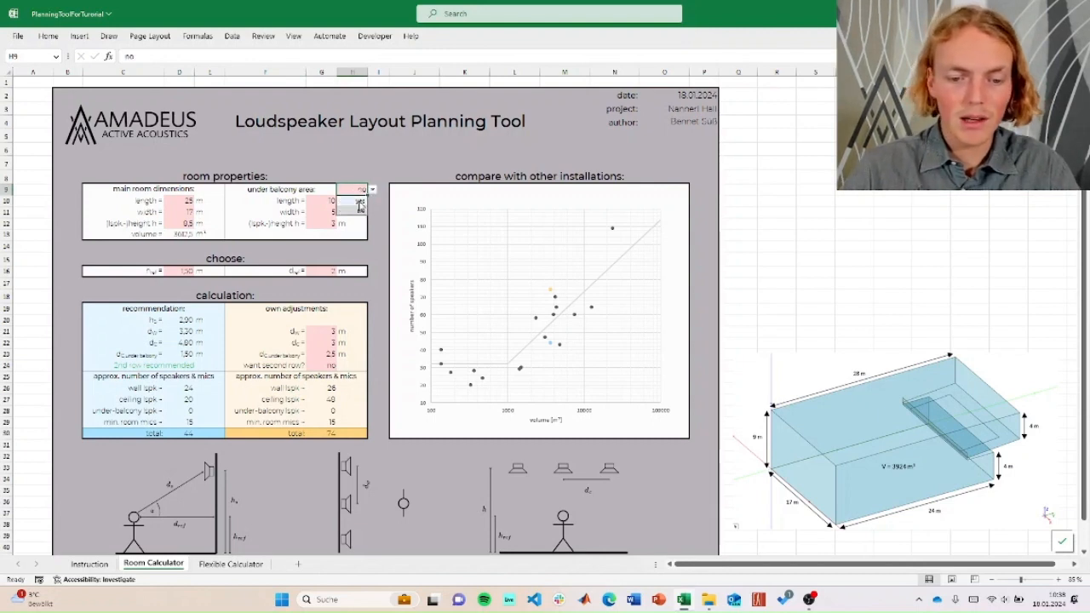
pyautogui.click(359, 202)
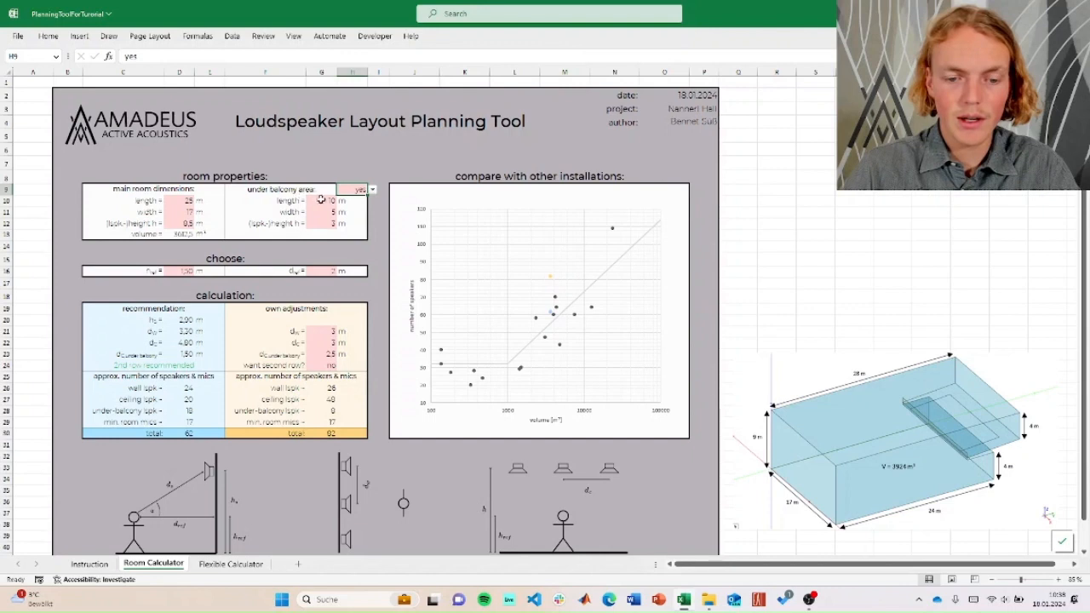
pyautogui.click(321, 200)
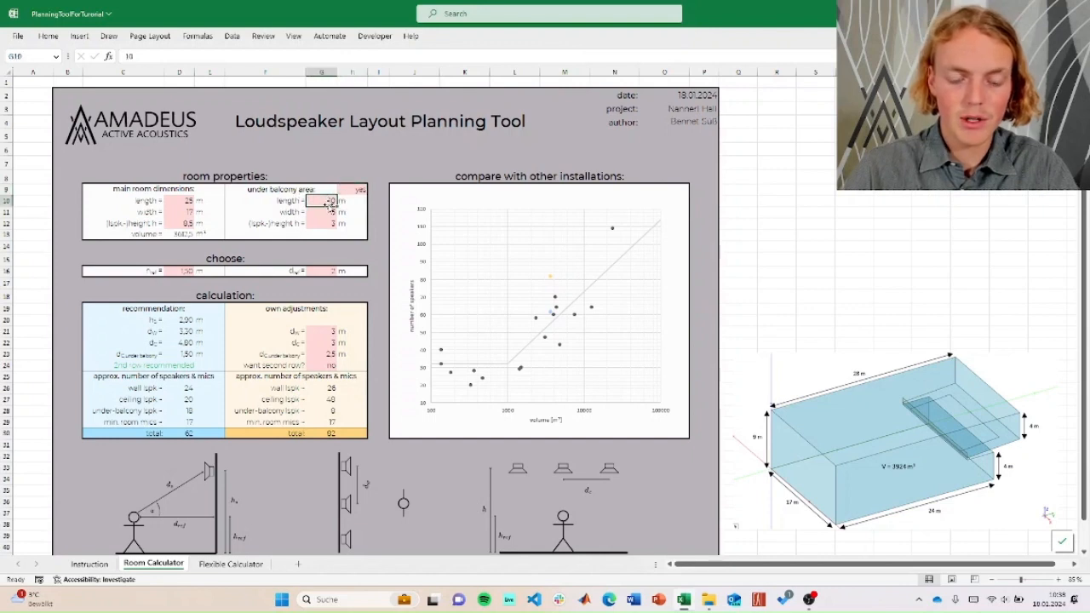
pyautogui.write('17')
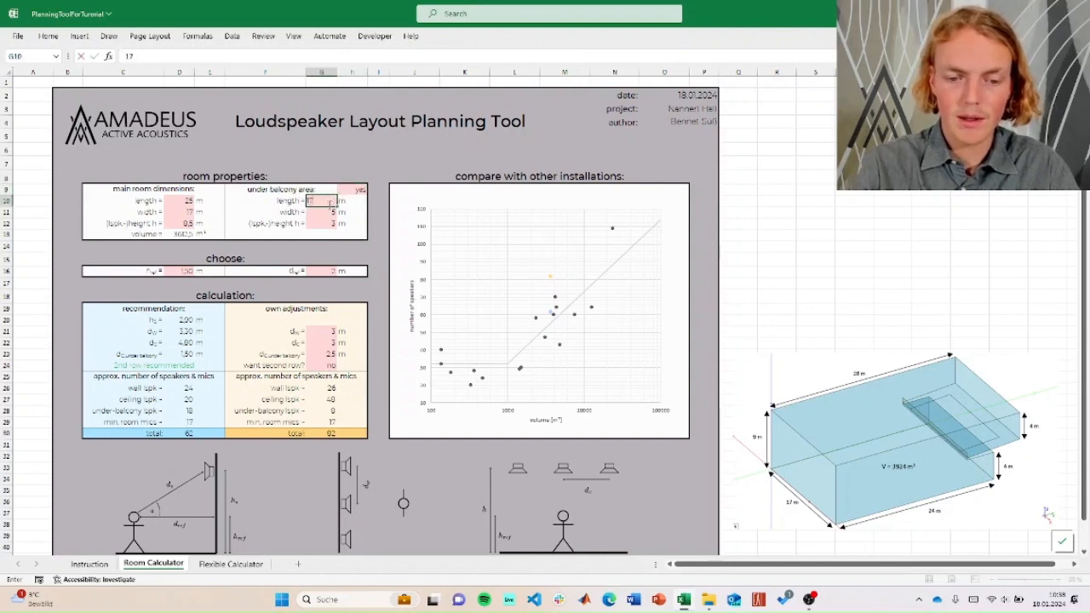
pyautogui.press('Return')
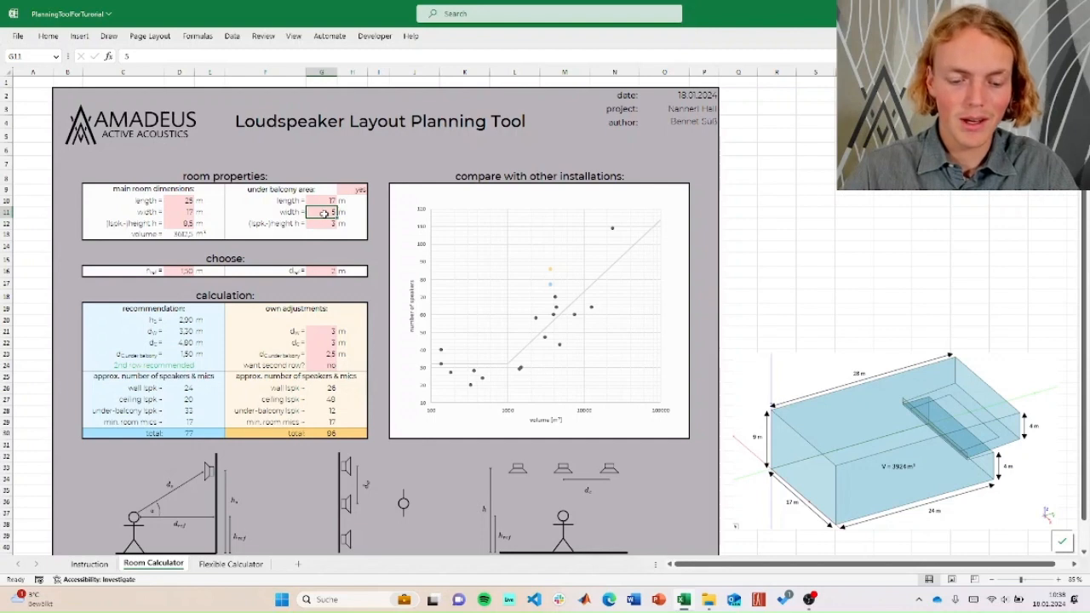
pyautogui.write('4')
pyautogui.press('Return')
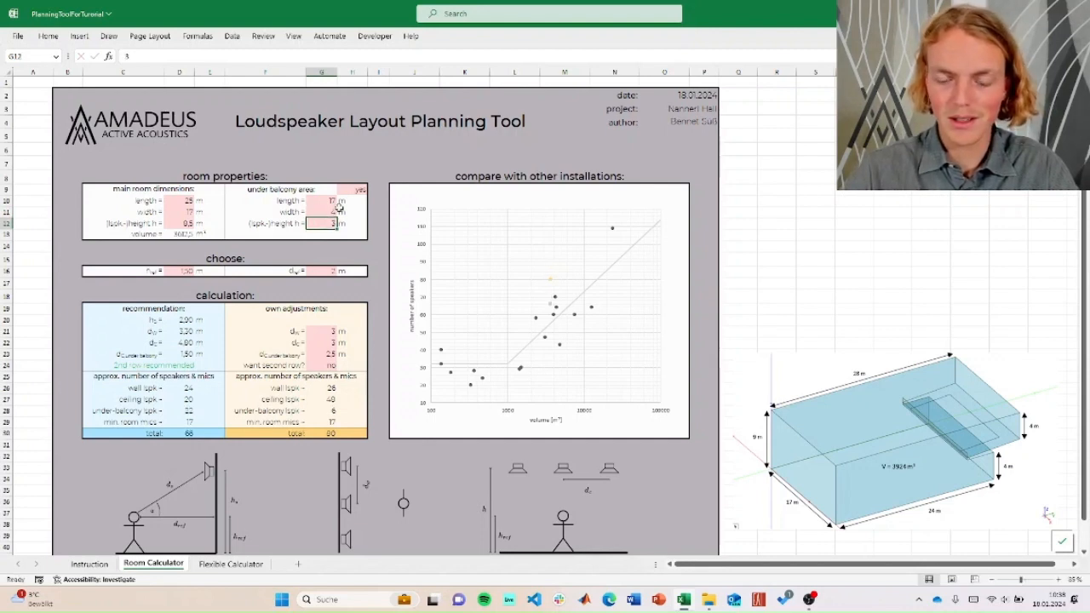
pyautogui.write('4')
pyautogui.press('Return')
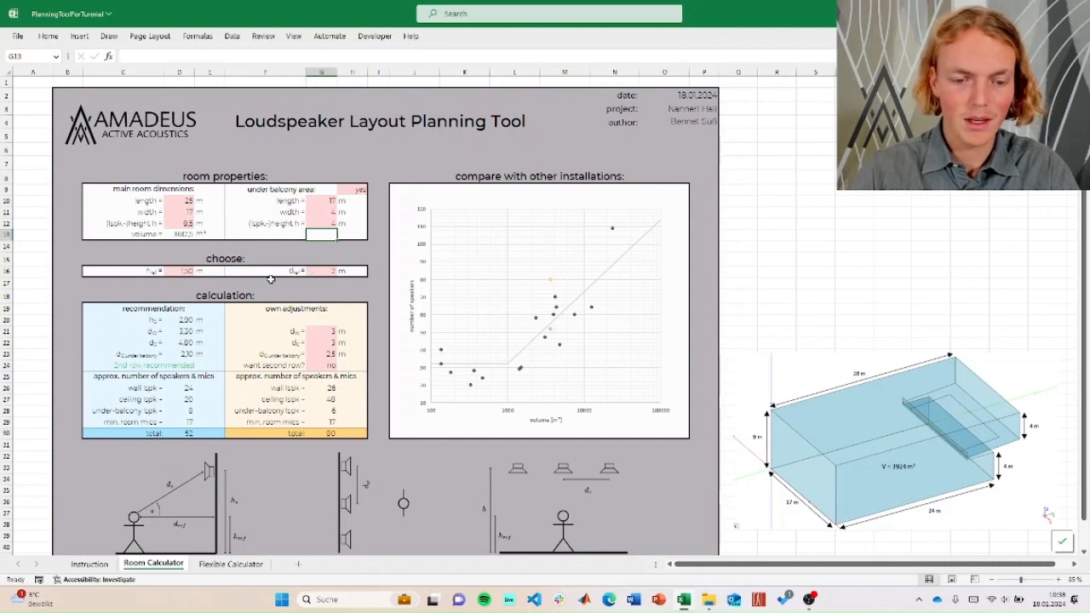
# - Choose a reference height h_ref of 1.5 m and a reference distance d_ref of 2 m
pyautogui.click(176, 272)
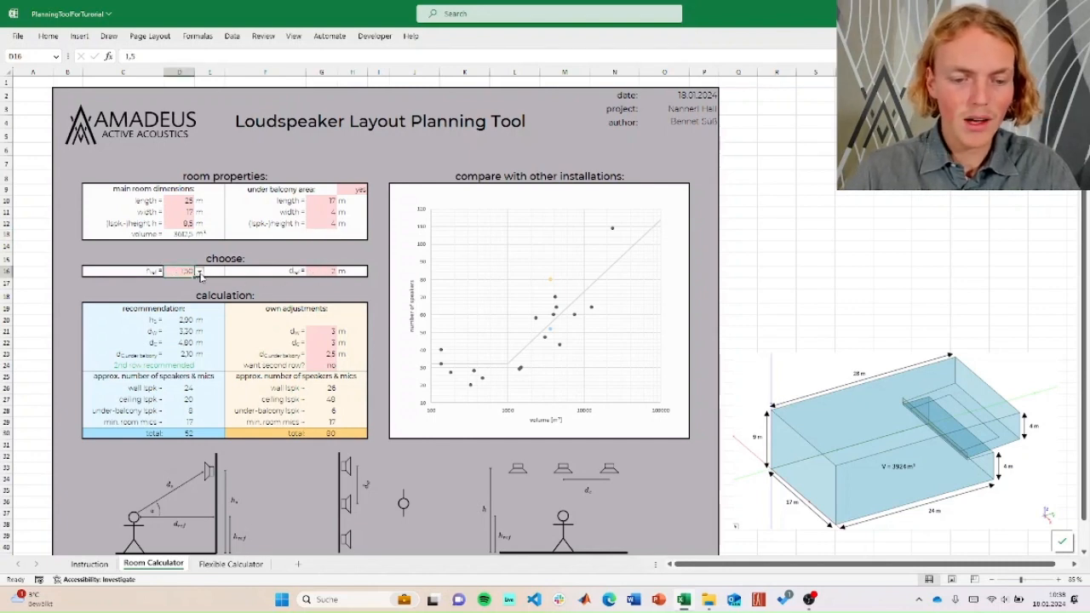
pyautogui.click(200, 274)
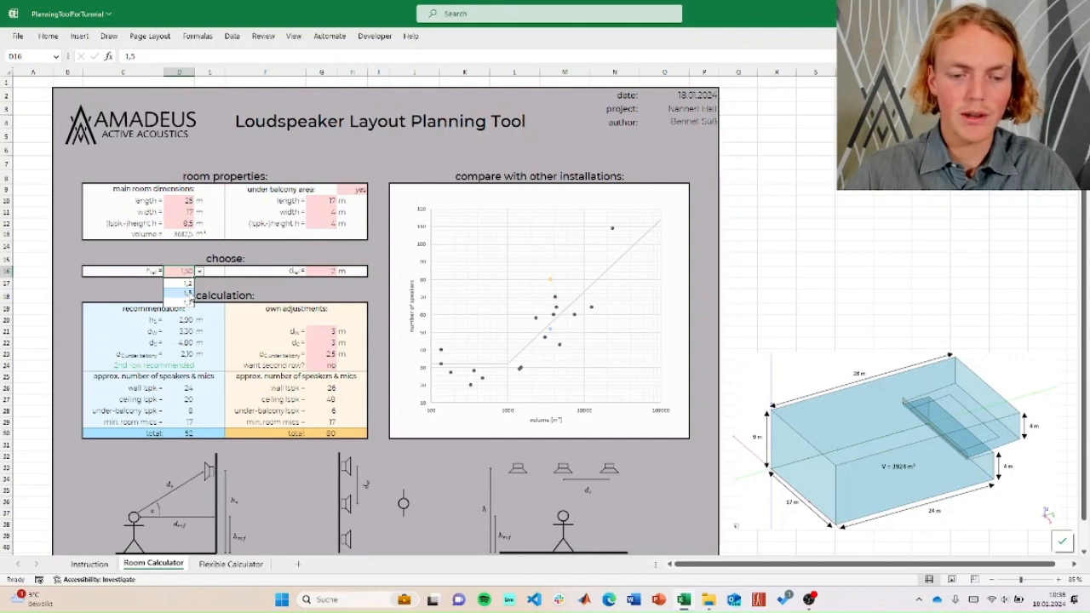
pyautogui.click(183, 301)
pyautogui.click(329, 270)
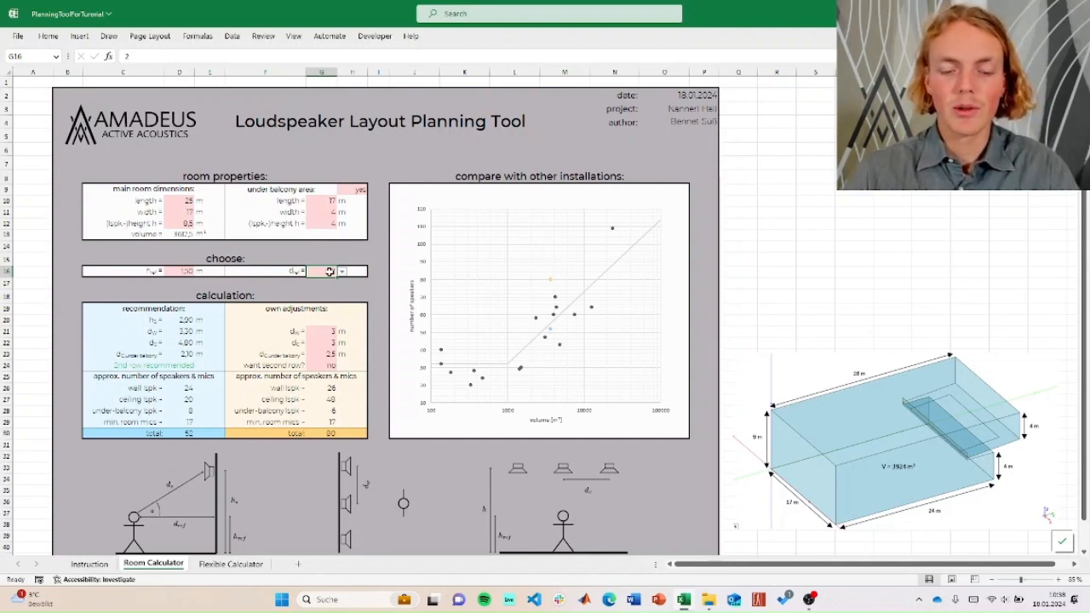
pyautogui.click(342, 271)
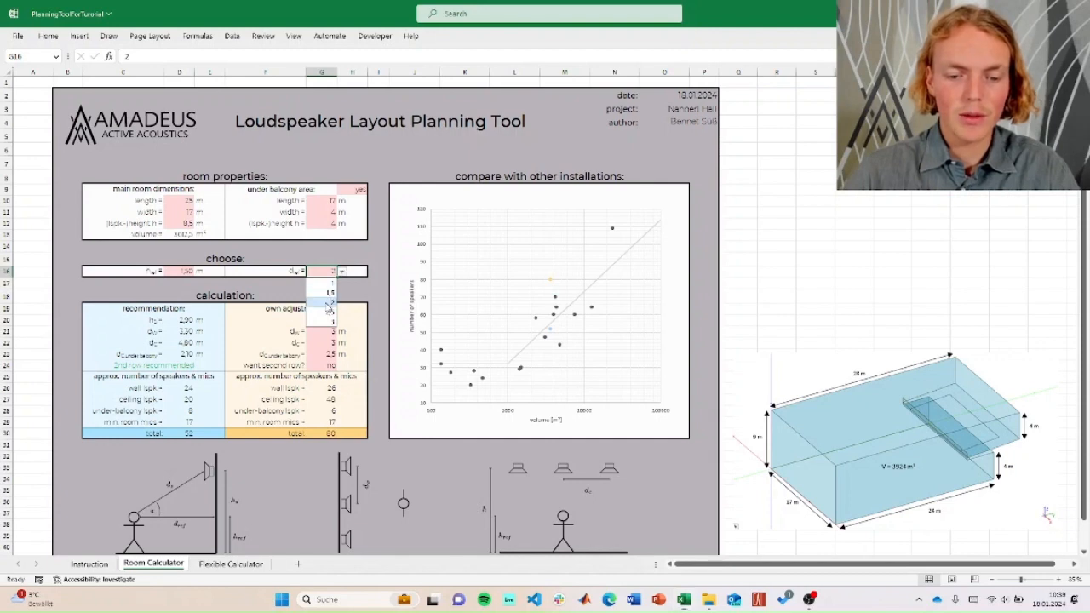
pyautogui.click(328, 304)
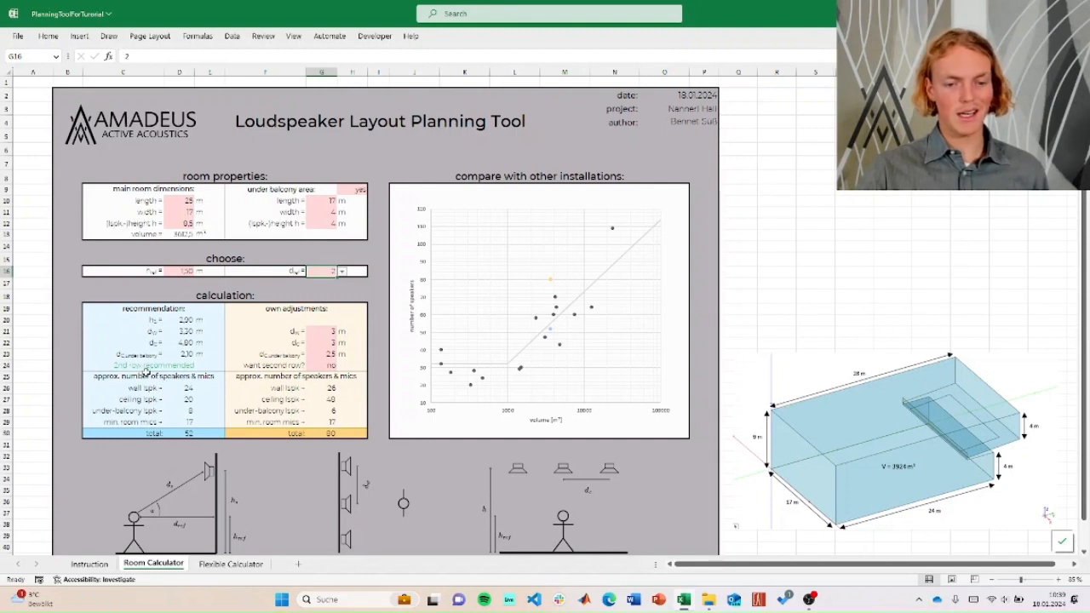
# - Choose yes for the second loudspeaker row in the own adjustments
pyautogui.click(326, 366)
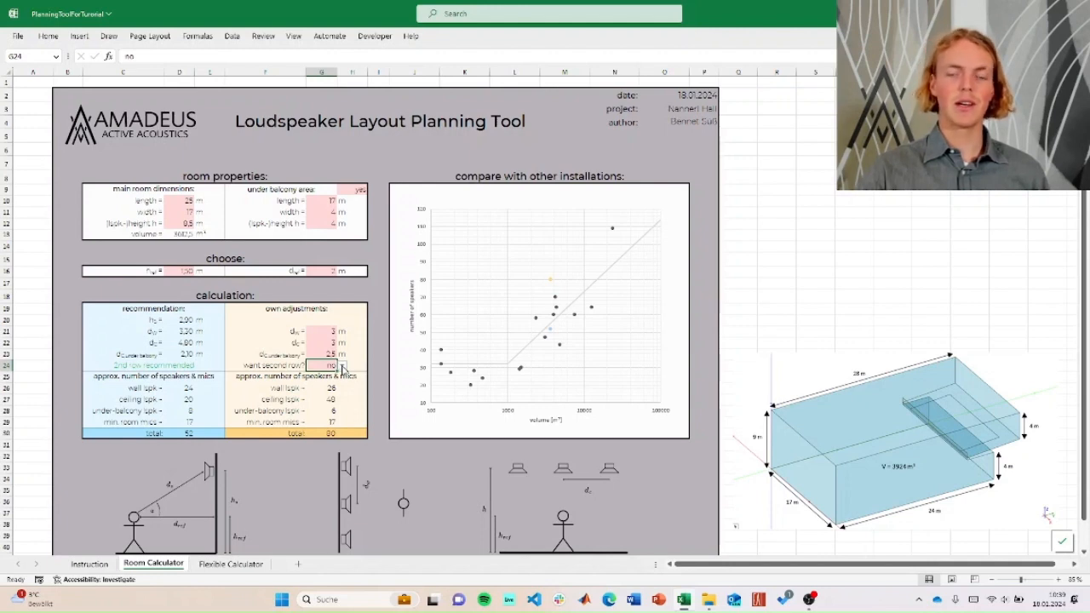
pyautogui.click(343, 366)
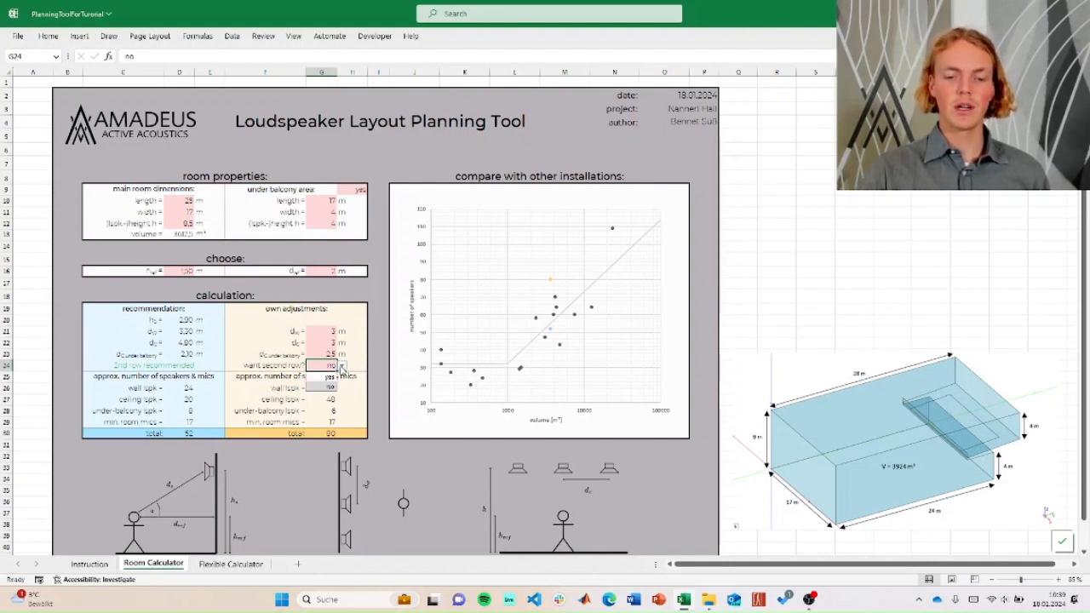
pyautogui.click(326, 376)
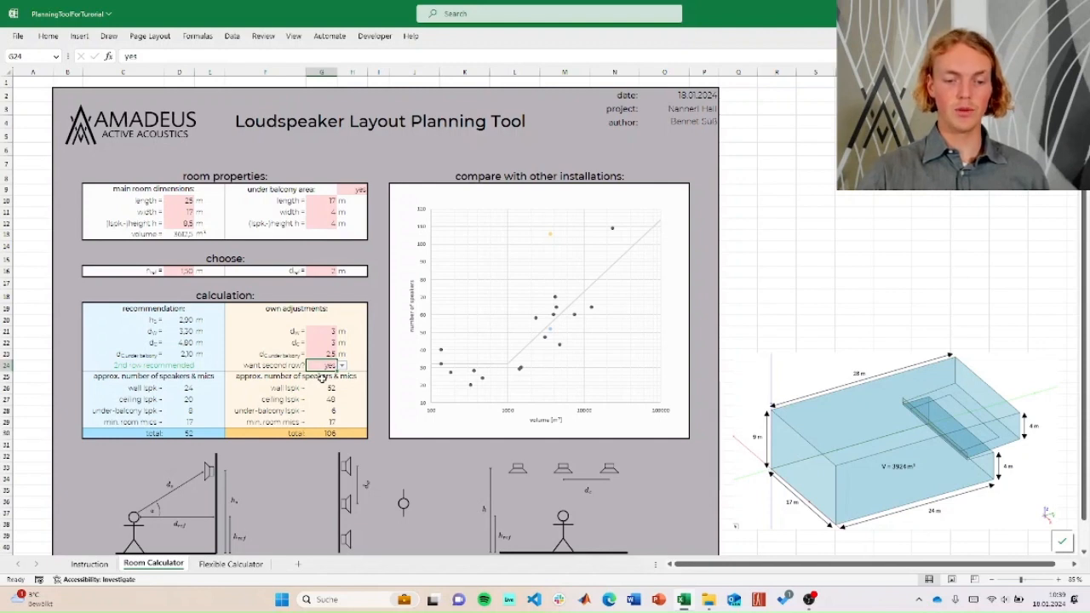
# - Set the own-adjustment loudspeaker spacings to 4 m for the wall (d_W) and 5 m for the ceiling (d_C)
pyautogui.click(327, 331)
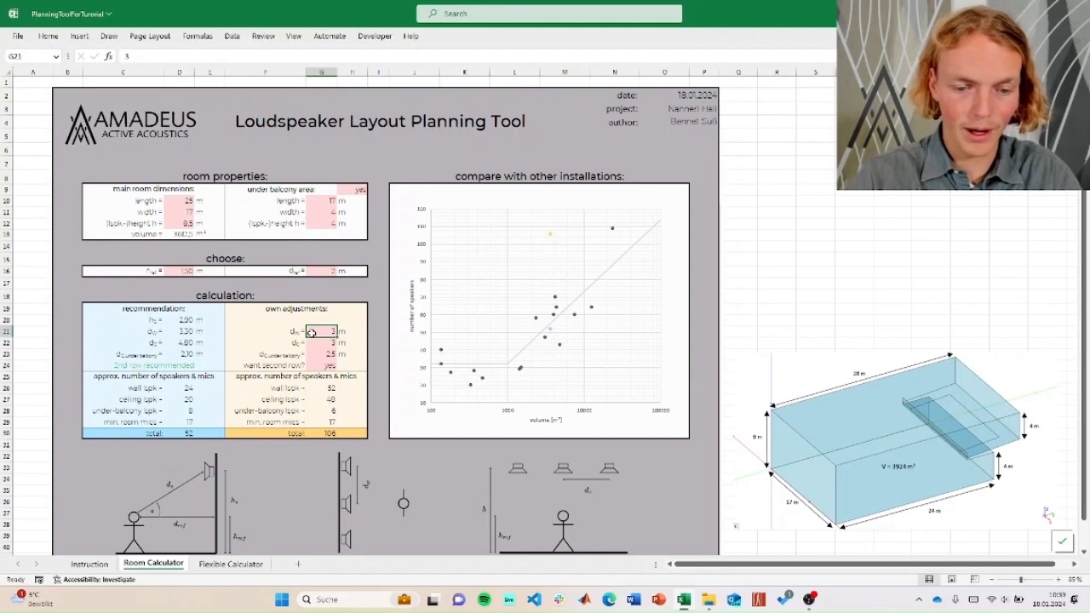
pyautogui.press('Return')
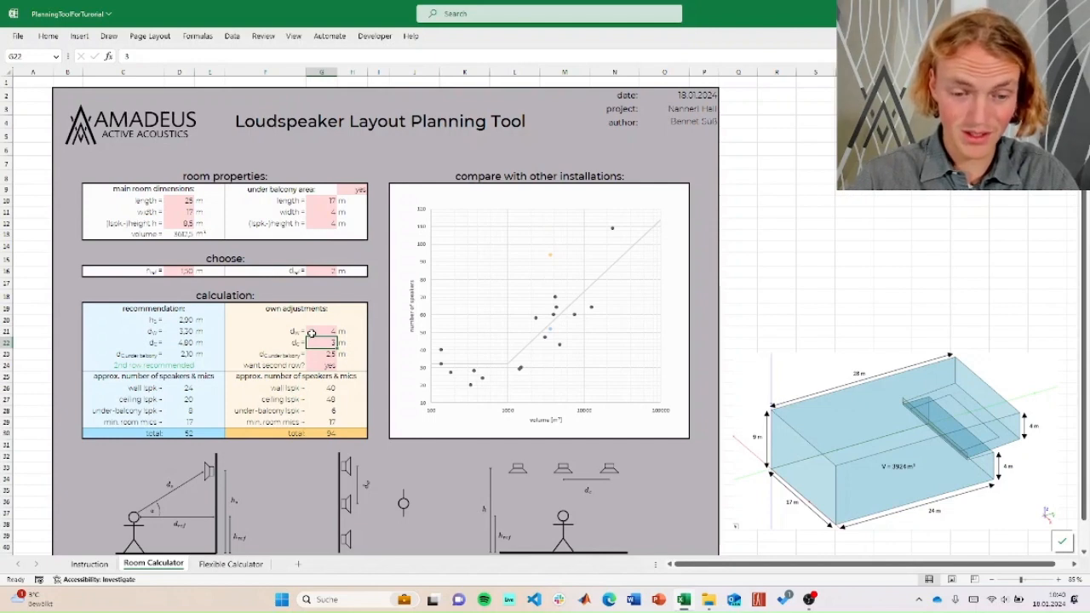
pyautogui.write('5')
pyautogui.press('Return')
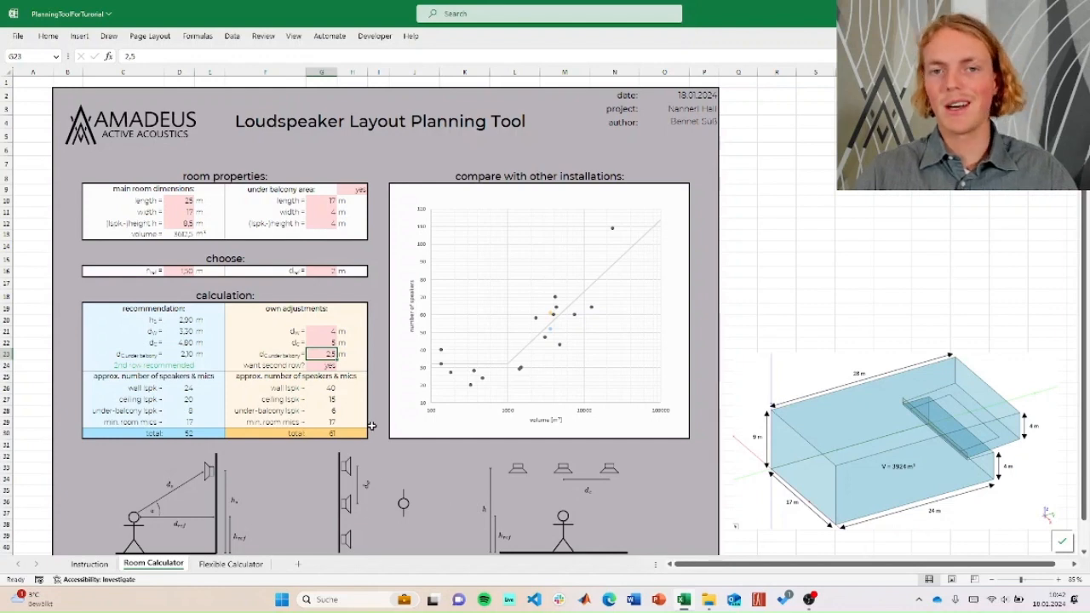
# - On the Flexible Calculator sheet, enter a d_W of 4 m and a wall length of 17 m for the wall loudspeaker number
pyautogui.click(230, 563)
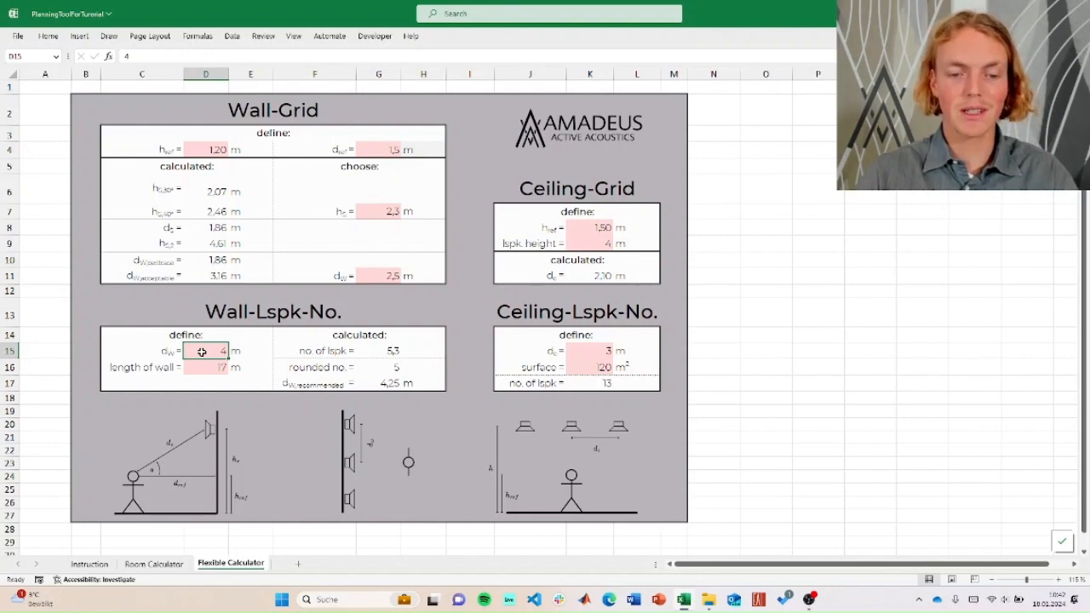
pyautogui.press('Return')
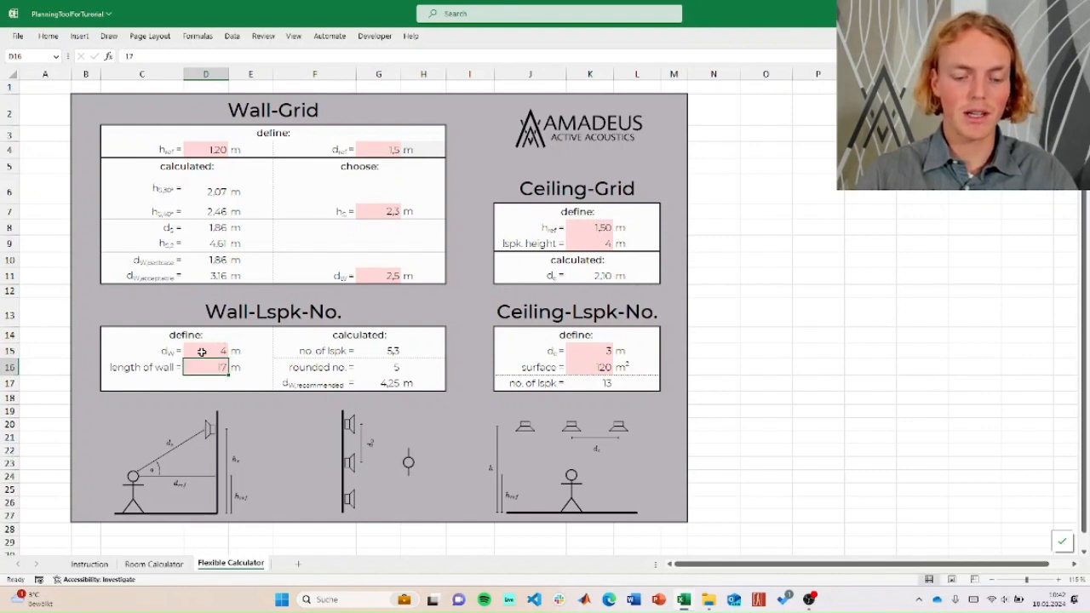
pyautogui.press('Return')
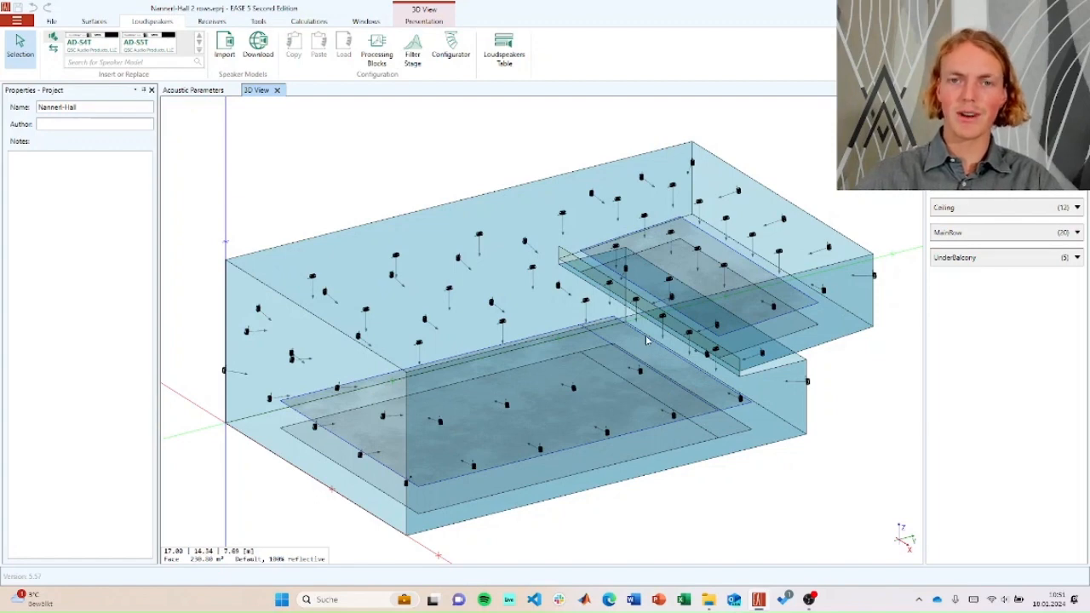
# - Examine the wall, ceiling and under-balcony loudspeaker placement in the EASE 5 hall model from the side, from above and in perspective
pyautogui.moveTo(600, 345)
pyautogui.mouseDown()
pyautogui.moveTo(591, 350)
pyautogui.moveTo(610, 327)
pyautogui.mouseUp()
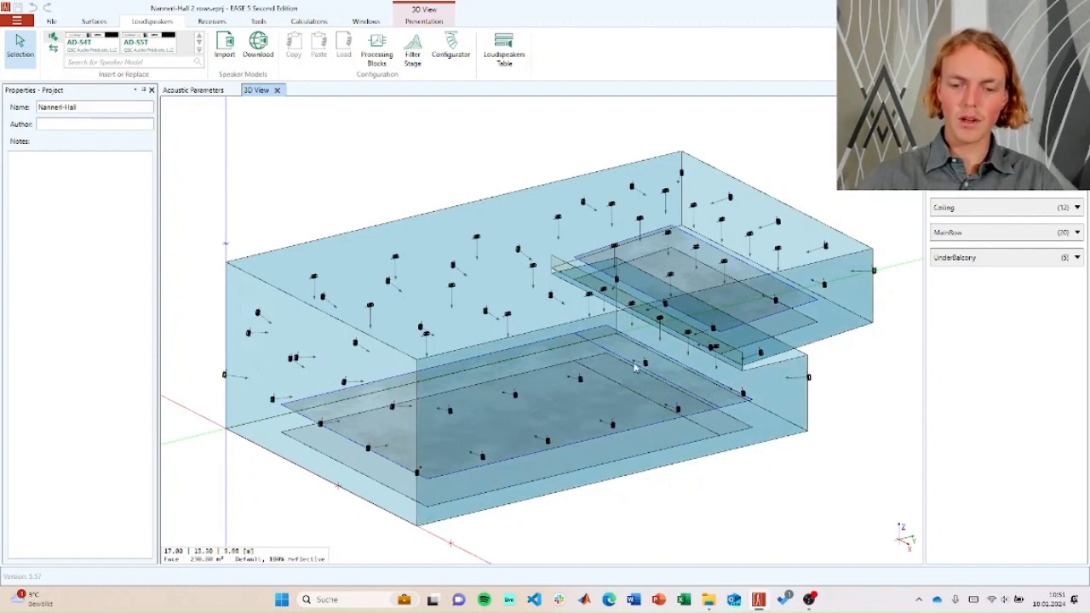
pyautogui.moveTo(618, 366)
pyautogui.mouseDown()
pyautogui.moveTo(540, 365)
pyautogui.moveTo(452, 253)
pyautogui.mouseUp()
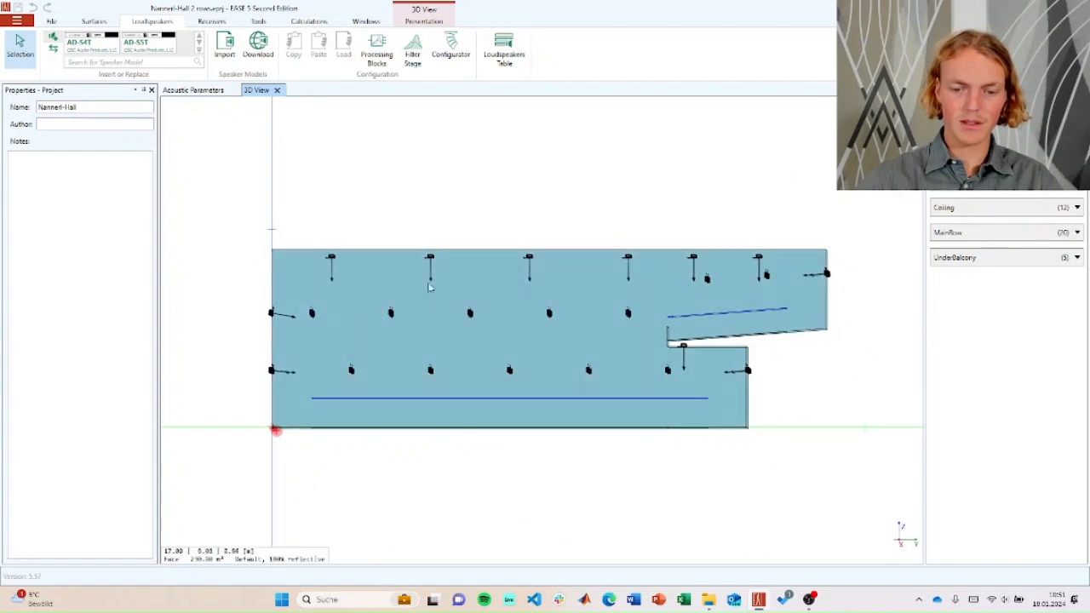
pyautogui.moveTo(476, 318); pyautogui.dragTo(545, 358)
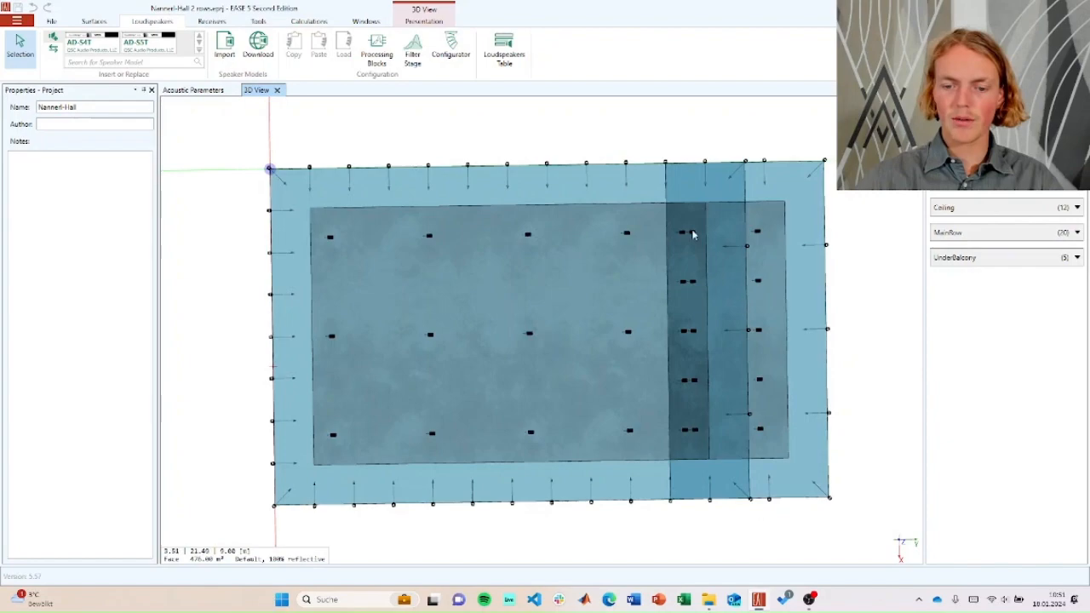
pyautogui.moveTo(740, 365); pyautogui.dragTo(747, 148)
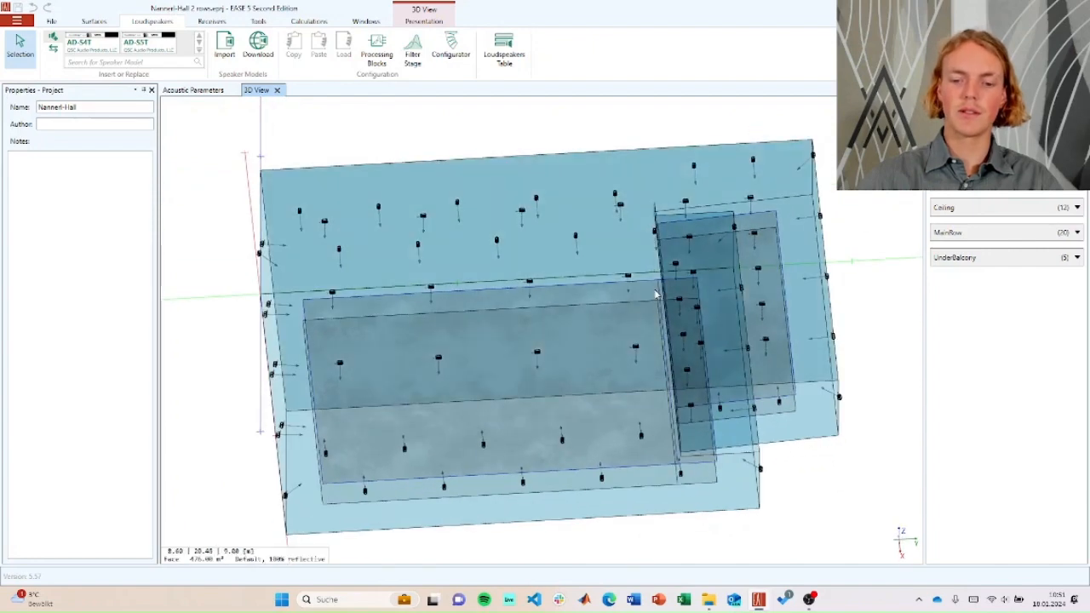
pyautogui.moveTo(718, 270); pyautogui.dragTo(766, 184)
pyautogui.moveTo(818, 267); pyautogui.dragTo(844, 277)
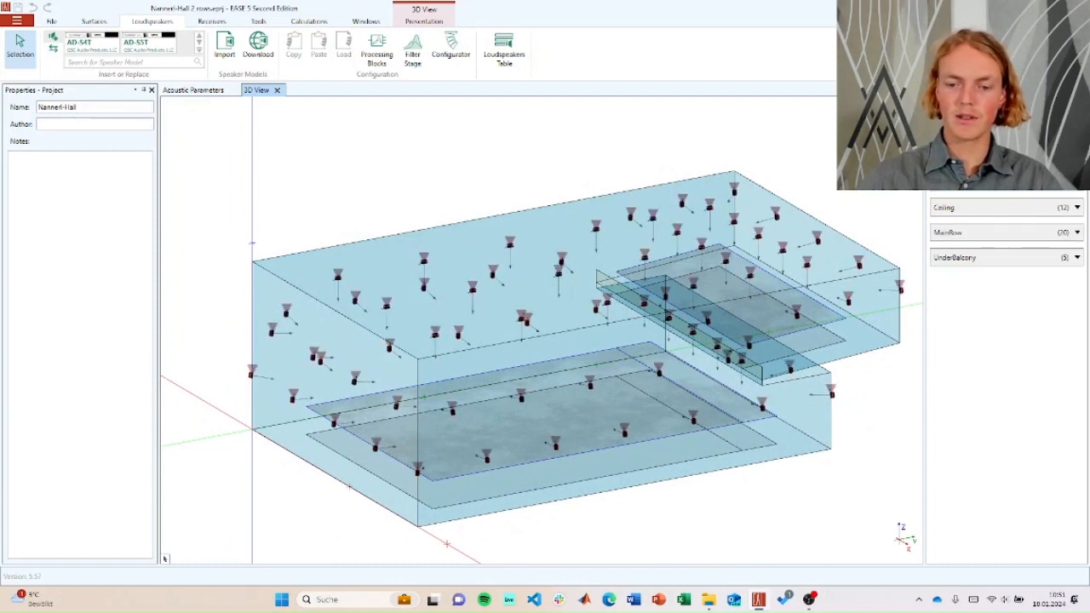
pyautogui.moveTo(822, 168); pyautogui.dragTo(824, 168)
pyautogui.scroll(1, 834, 171)
pyautogui.scroll(-1, 824, 168)
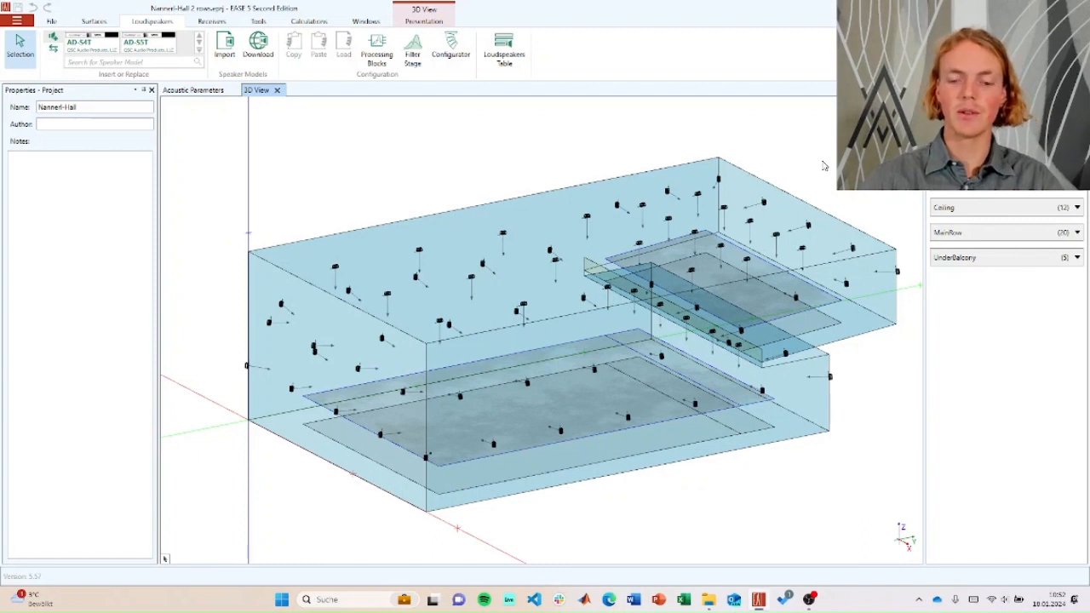
pyautogui.moveTo(820, 166); pyautogui.dragTo(833, 199)
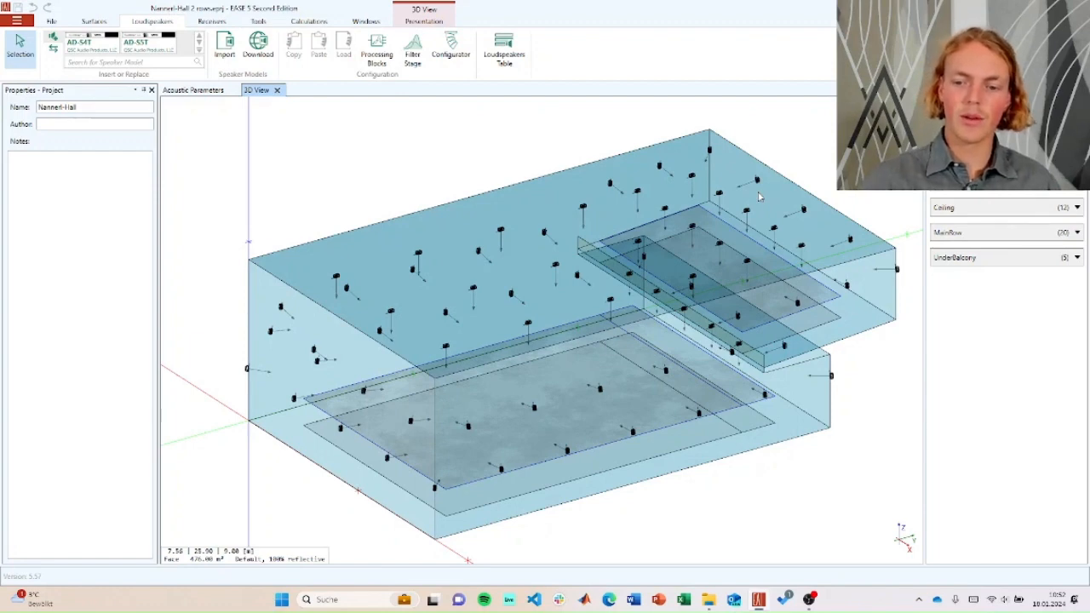
pyautogui.moveTo(761, 190); pyautogui.dragTo(591, 438)
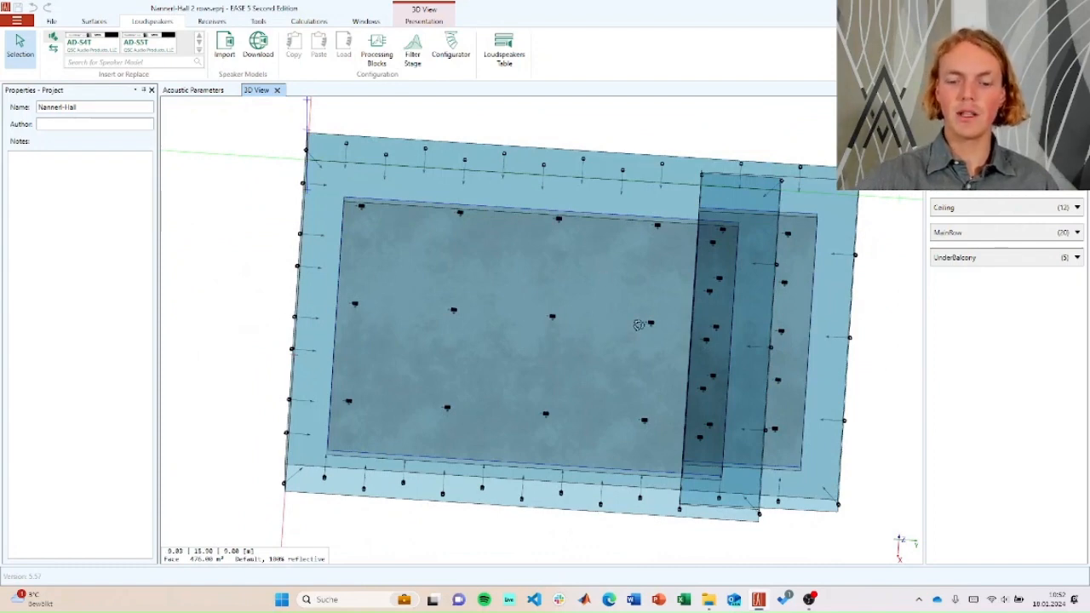
pyautogui.moveTo(639, 325); pyautogui.dragTo(769, 108)
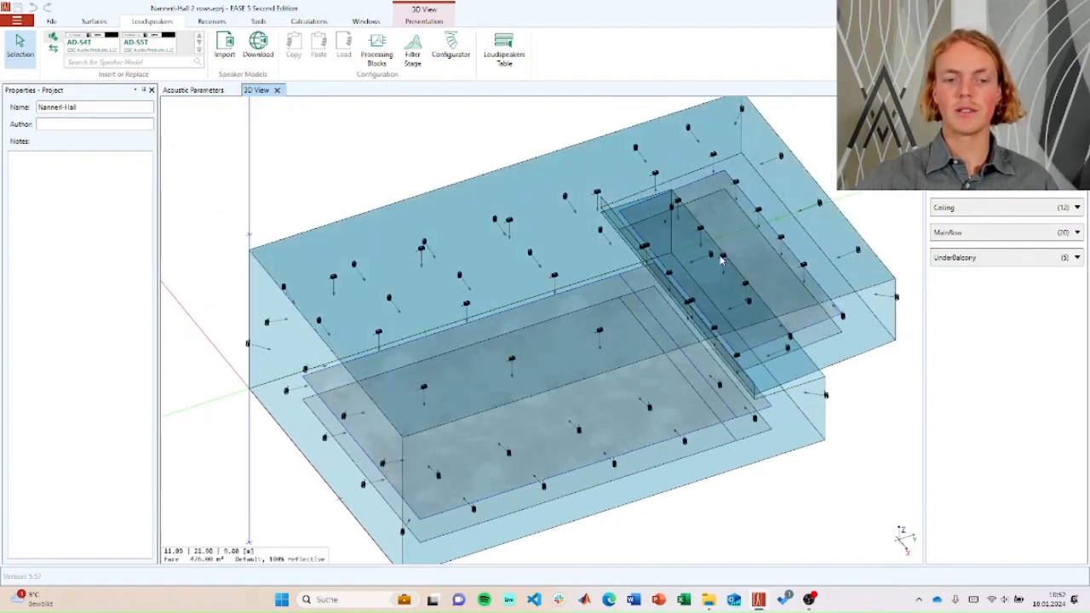